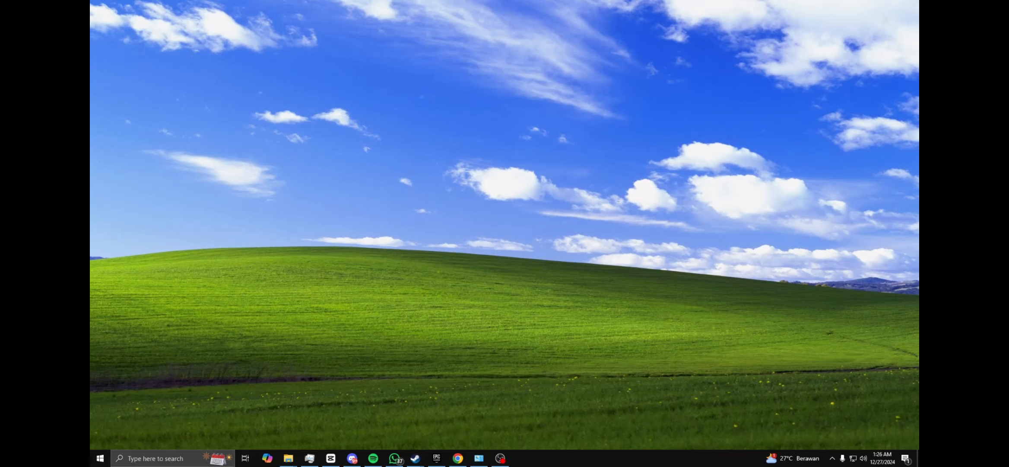
Open Task Manager maximized and examine the CPU performance details for the virtualization status
{"action": "key", "text": "ctrl+shift+Escape"}
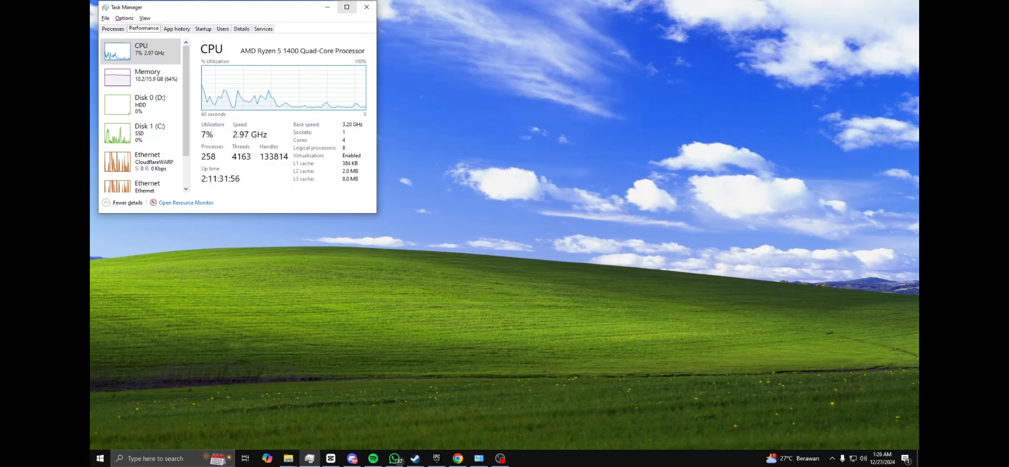
{"action": "left_click", "coordinate": [346, 7]}
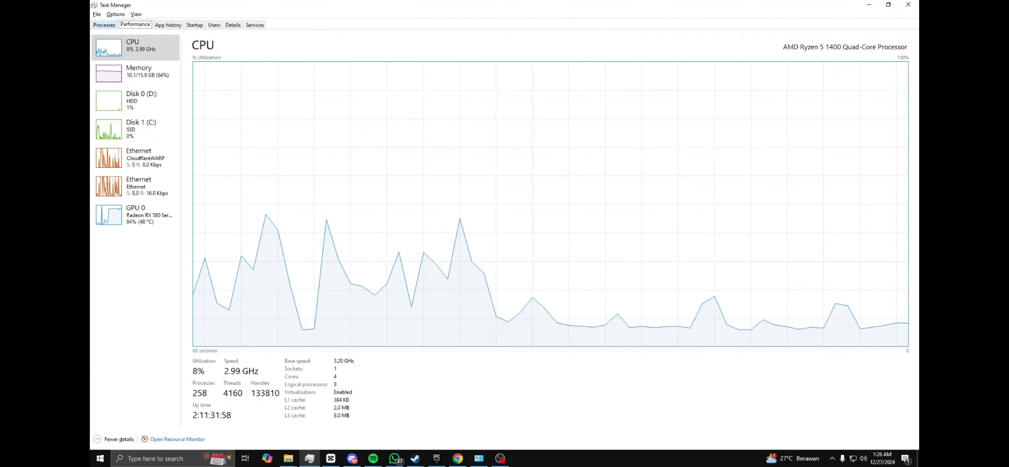
{"action": "left_click", "coordinate": [104, 24]}
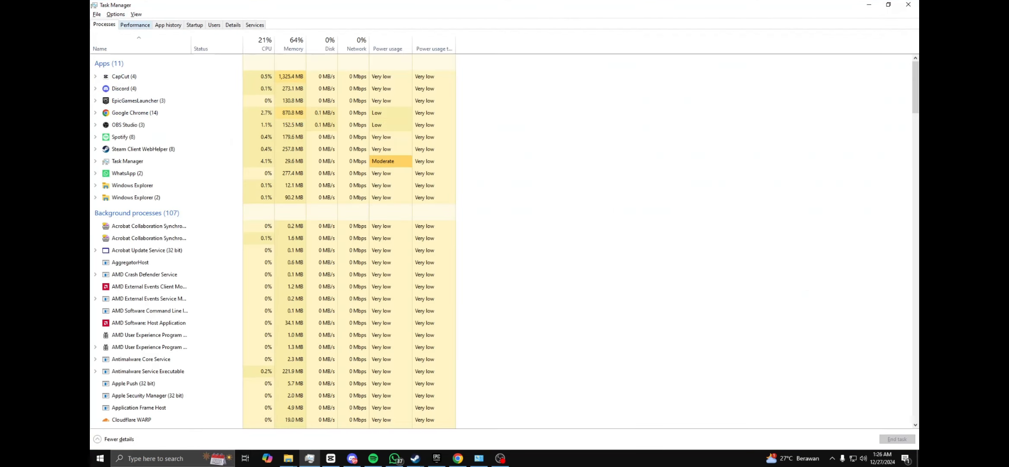
{"action": "left_click", "coordinate": [135, 25]}
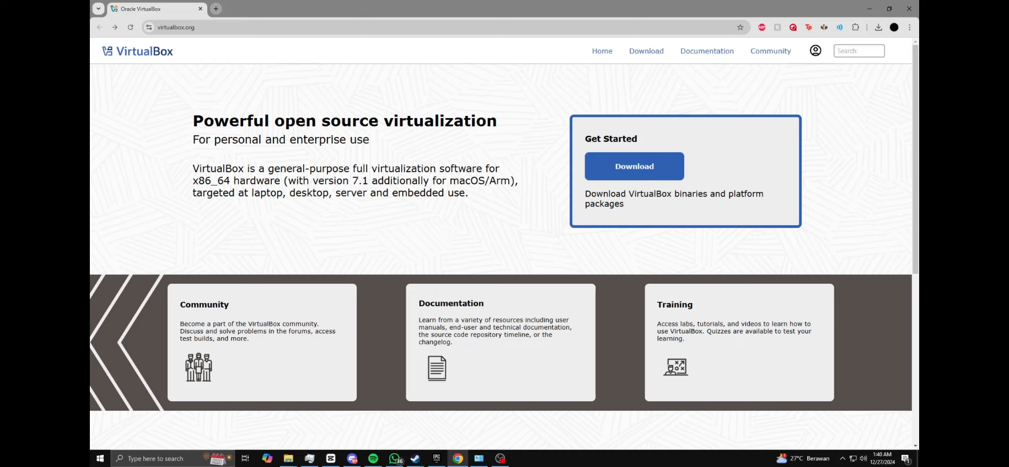
Open the VirtualBox downloads page and launch the VirtualBox-7.1.4-165100-Win installer from the vmtutorial folder
{"action": "left_click", "coordinate": [634, 166]}
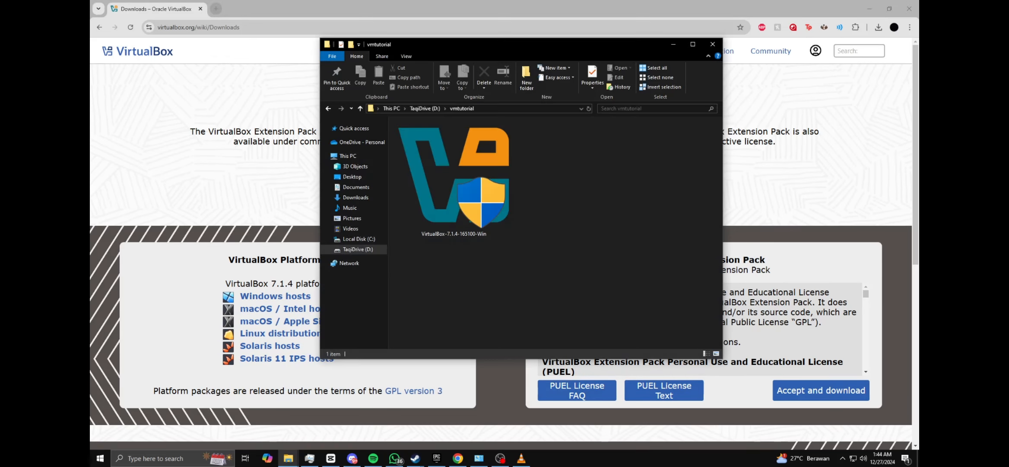
{"action": "left_click", "coordinate": [454, 178]}
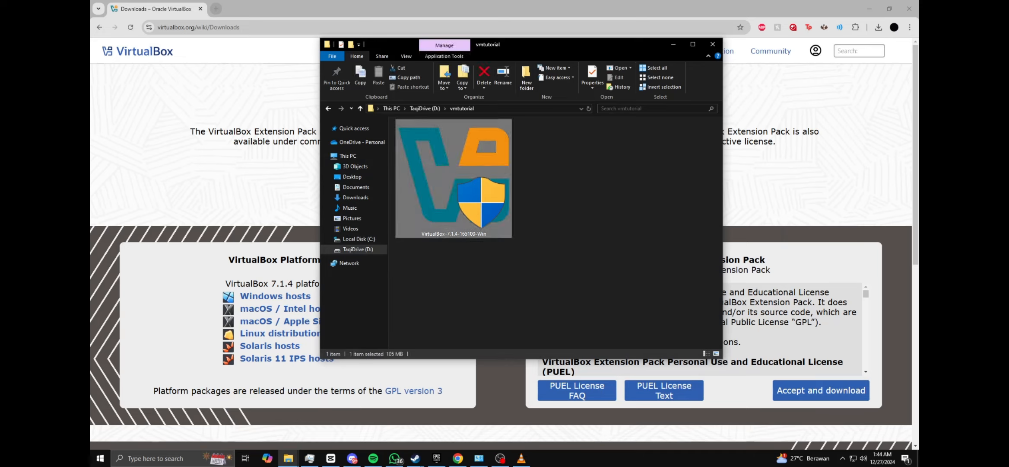
{"action": "left_click", "coordinate": [562, 216]}
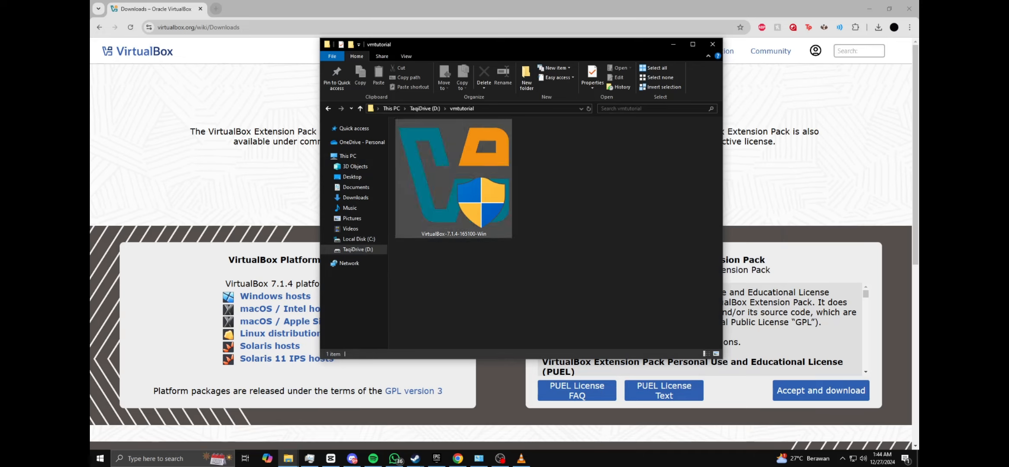
{"action": "double_click", "coordinate": [475, 169]}
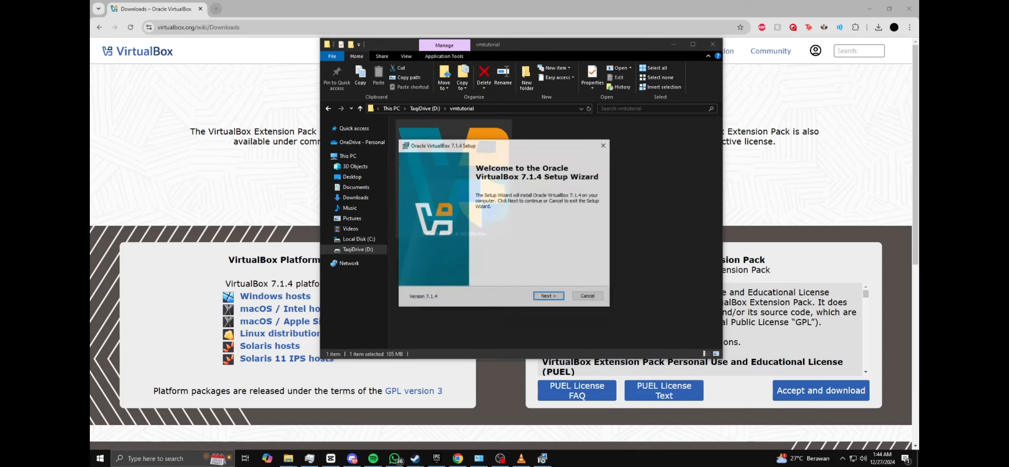
Begin the Oracle VirtualBox 7.1.4 setup and accept the terms of the license agreement
{"action": "key", "text": "Return"}
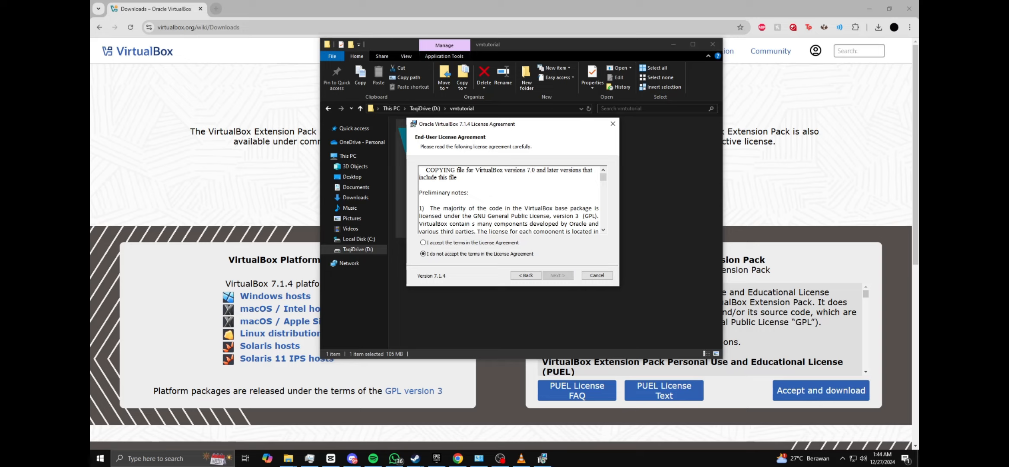
{"action": "left_click", "coordinate": [423, 242]}
{"action": "left_click", "coordinate": [558, 275]}
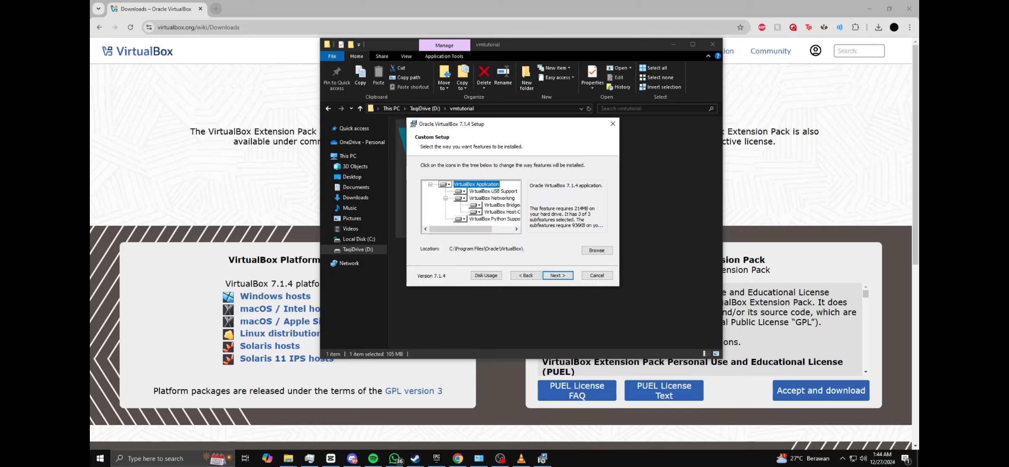
Install VirtualBox with the default features, location and shortcuts, and finish setup with the option to start it after installation
{"action": "key", "text": "Return"}
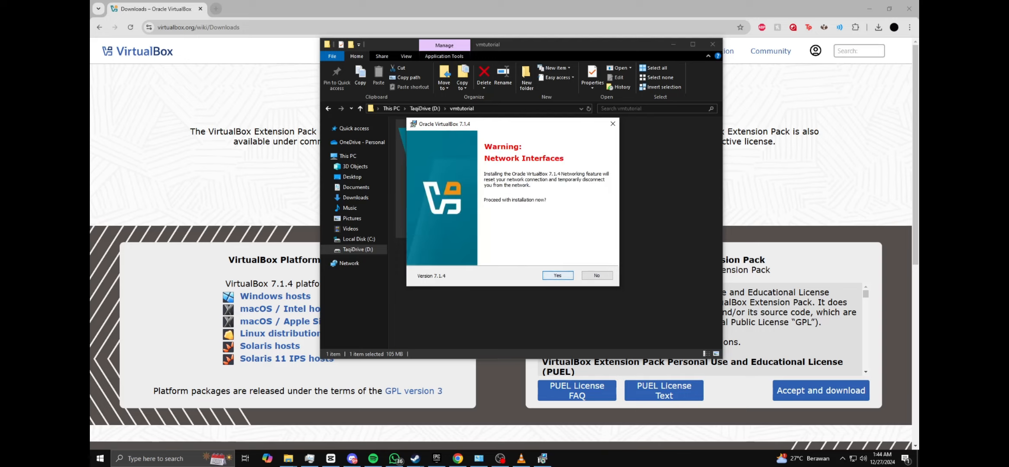
{"action": "key", "text": "Return"}
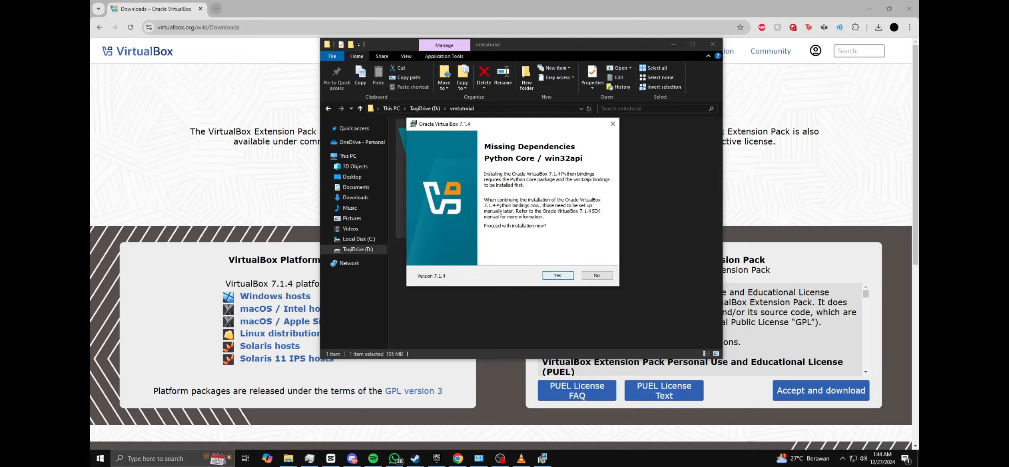
{"action": "key", "text": "Return"}
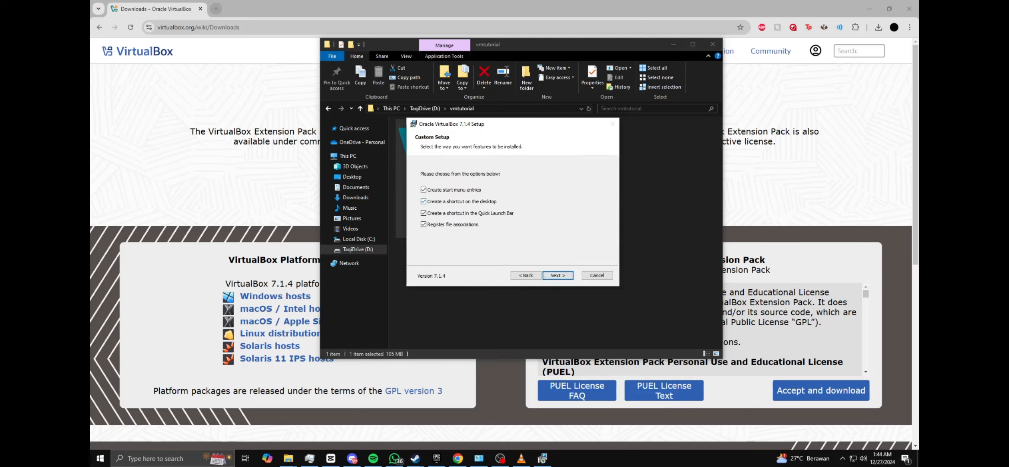
{"action": "key", "text": "Return"}
{"action": "key", "text": "Return"}
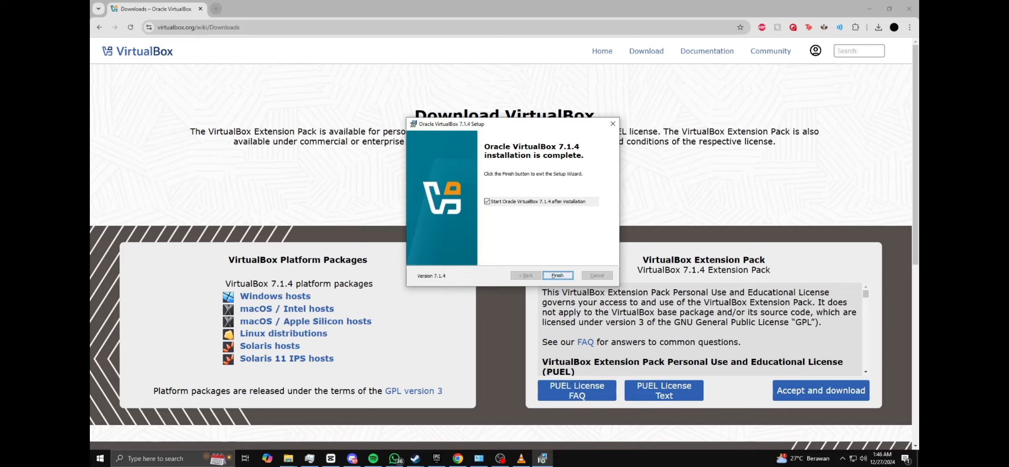
{"action": "left_click", "coordinate": [557, 275]}
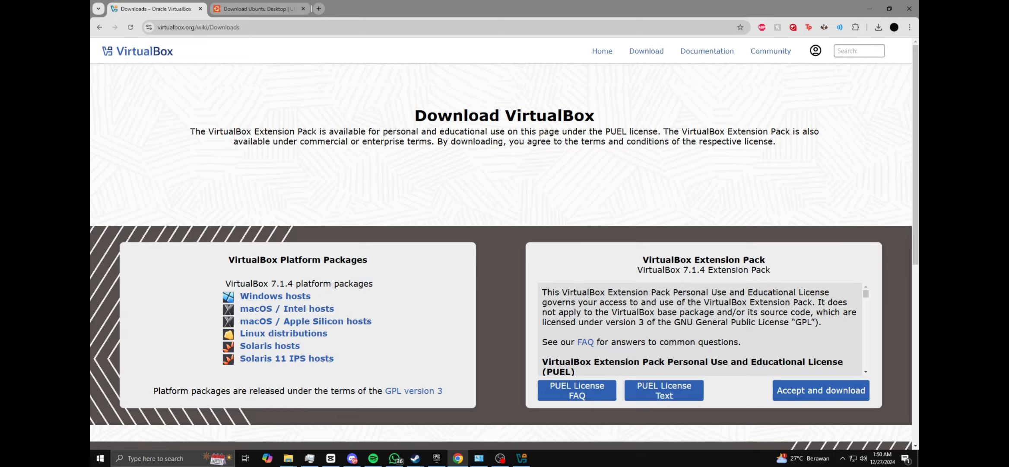
Bring up the Oracle VirtualBox Manager window and reposition it over the browser
{"action": "left_click", "coordinate": [522, 458]}
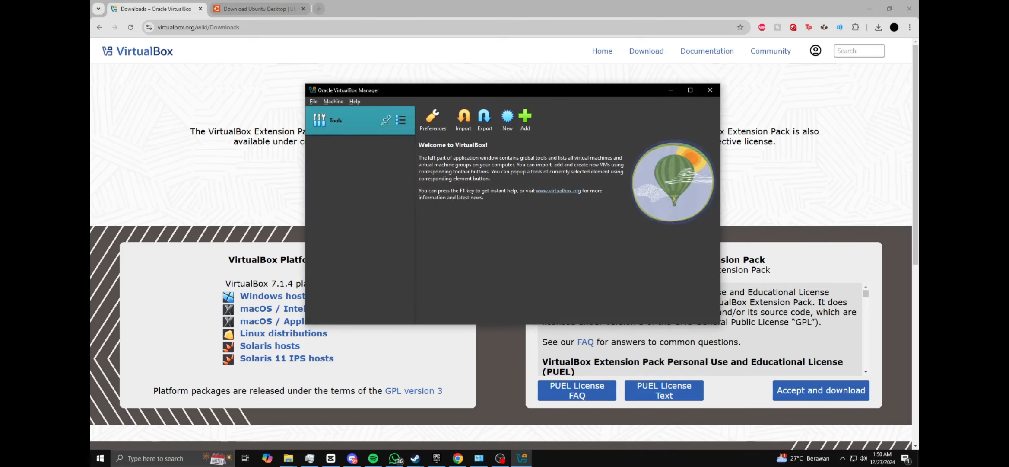
{"action": "mouse_move", "coordinate": [395, 90]}
{"action": "left_mouse_down"}
{"action": "mouse_move", "coordinate": [364, 98]}
{"action": "mouse_move", "coordinate": [379, 97]}
{"action": "left_mouse_up"}
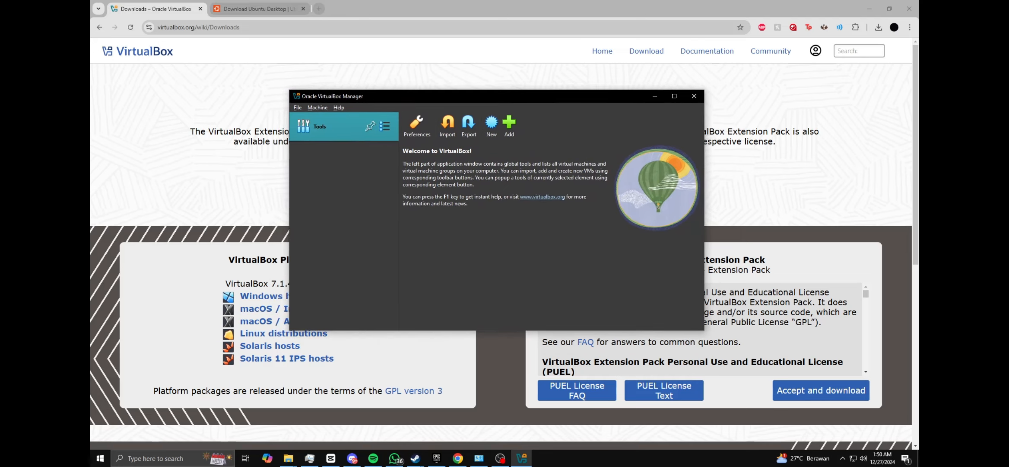
{"action": "left_click_drag", "start_coordinate": [489, 95], "coordinate": [501, 76]}
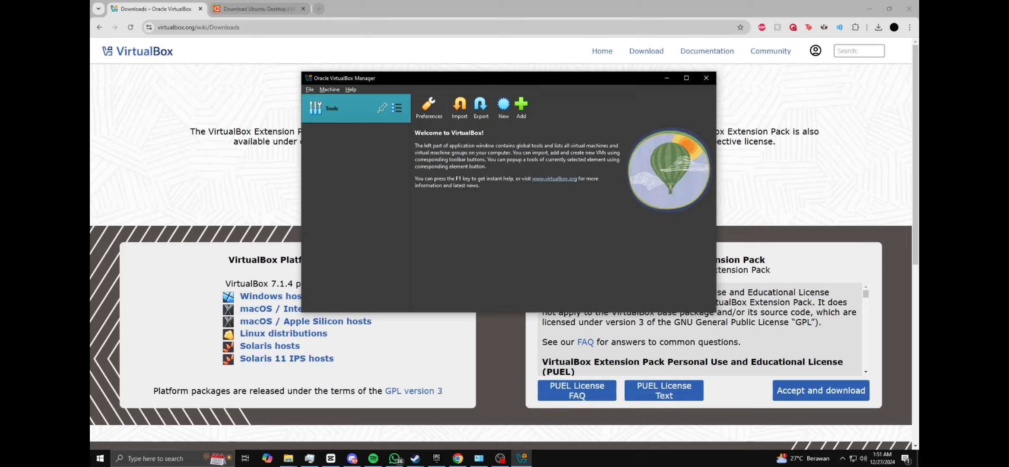
Switch to the Ubuntu Desktop download page and highlight its web address
{"action": "left_click", "coordinate": [259, 8]}
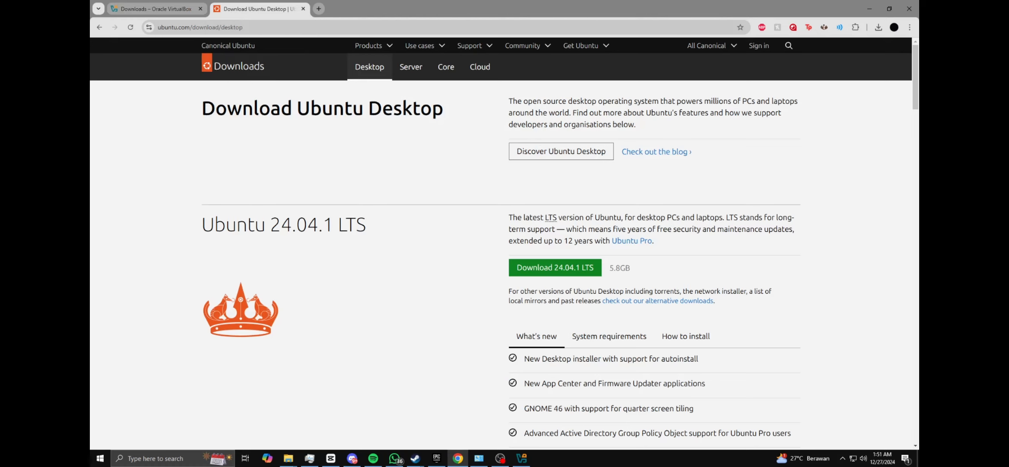
{"action": "left_click_drag", "start_coordinate": [244, 26], "coordinate": [161, 27]}
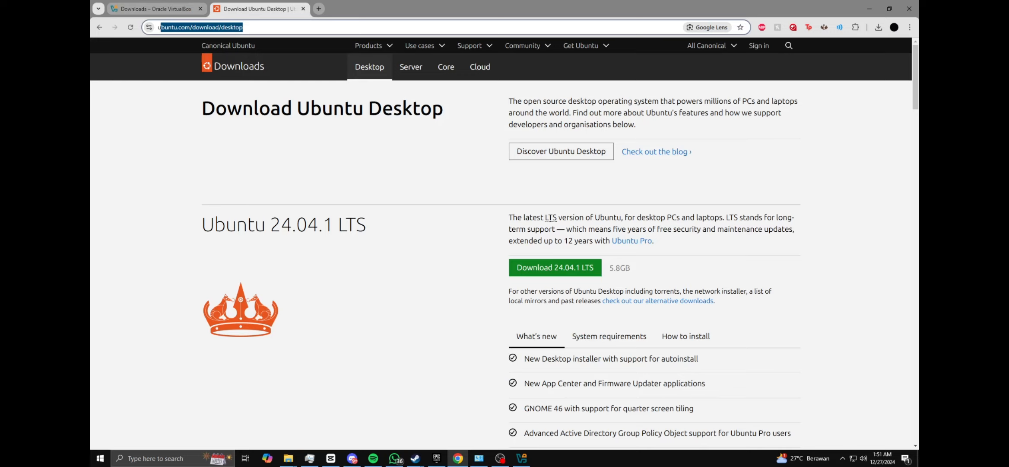
{"action": "left_click", "coordinate": [328, 164]}
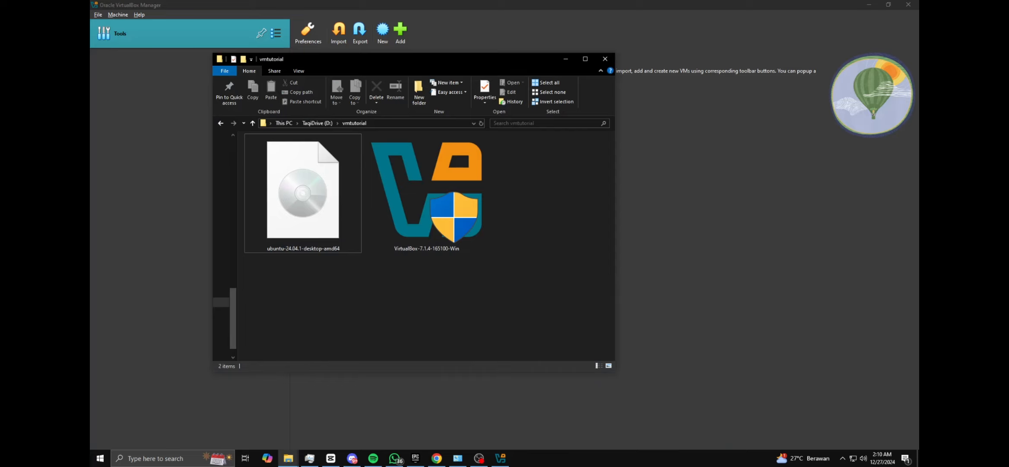
Check the ubuntu-24.04.1-desktop-amd64 image in the vmtutorial folder and minimize the folder window
{"action": "left_click_drag", "start_coordinate": [401, 325], "coordinate": [319, 254]}
{"action": "left_click_drag", "start_coordinate": [298, 309], "coordinate": [295, 203]}
{"action": "left_click", "coordinate": [518, 207]}
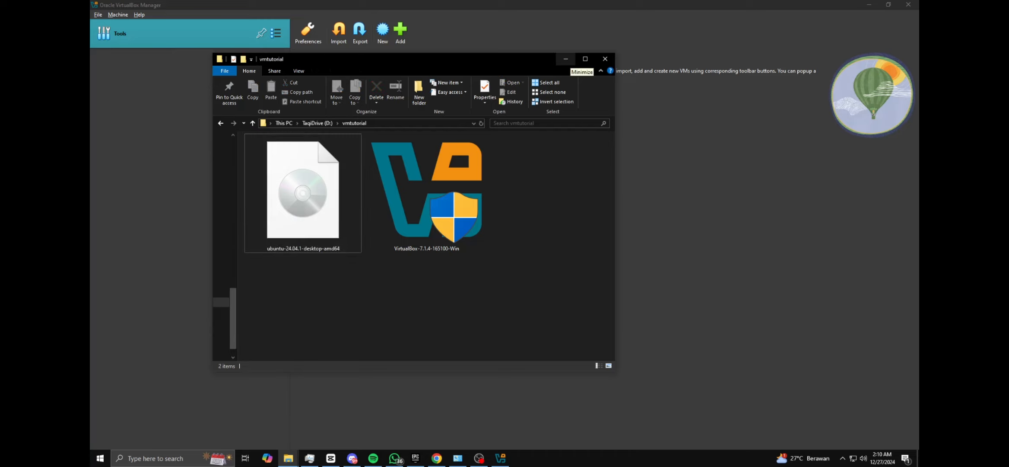
{"action": "left_click", "coordinate": [566, 58]}
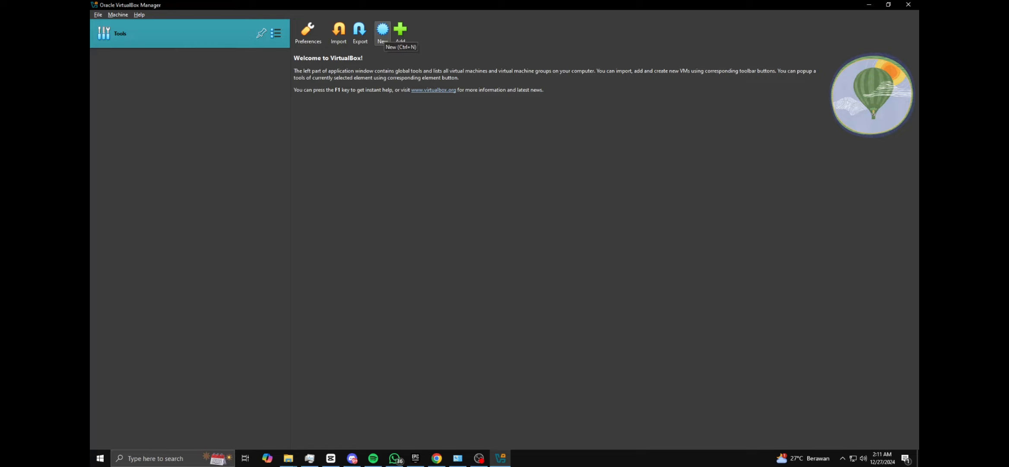
Start a new virtual machine named group5 and select ubuntu-24.04.1-desktop-amd64 from the vmtutorial folder as its ISO image
{"action": "left_click", "coordinate": [382, 31]}
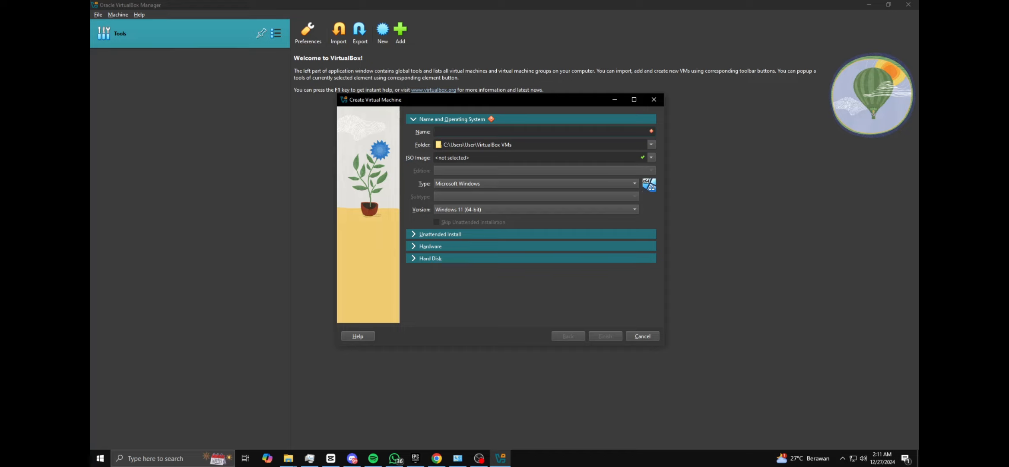
{"action": "type", "text": "group5"}
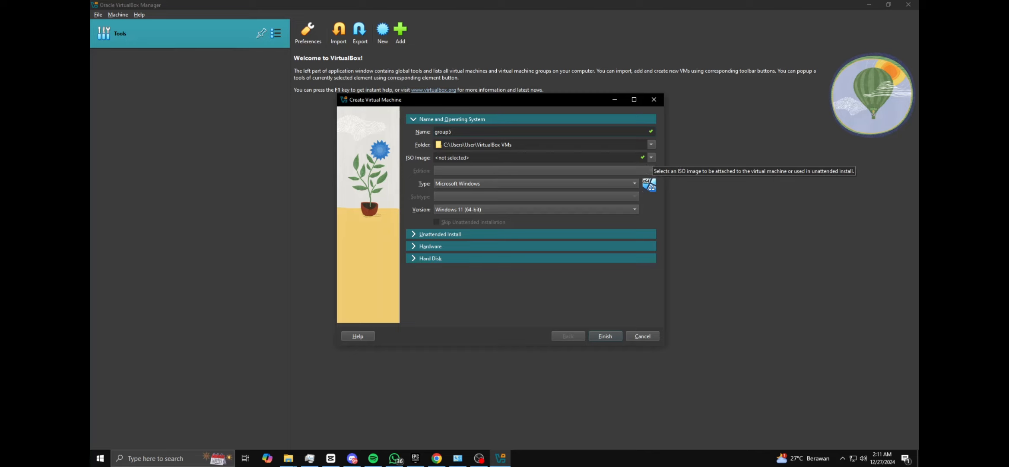
{"action": "left_click", "coordinate": [651, 157]}
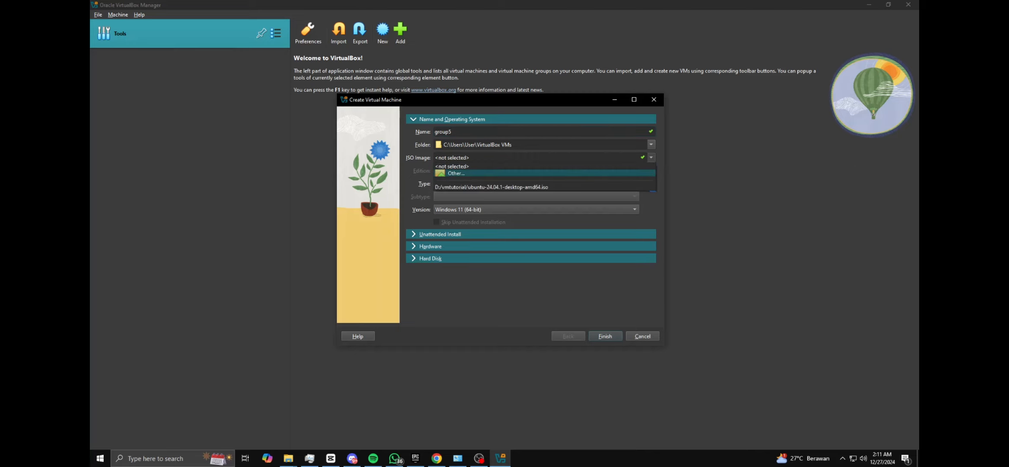
{"action": "left_click", "coordinate": [456, 173]}
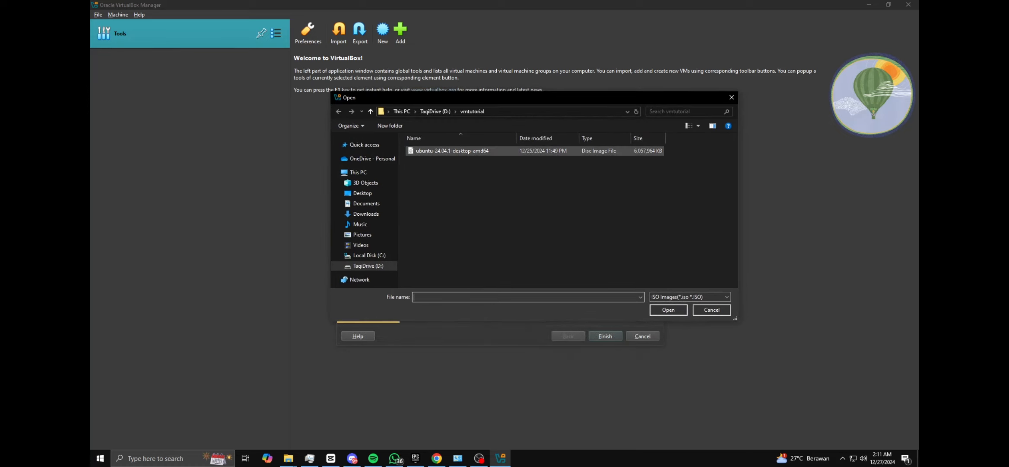
{"action": "left_click", "coordinate": [453, 150]}
{"action": "double_click", "coordinate": [453, 151]}
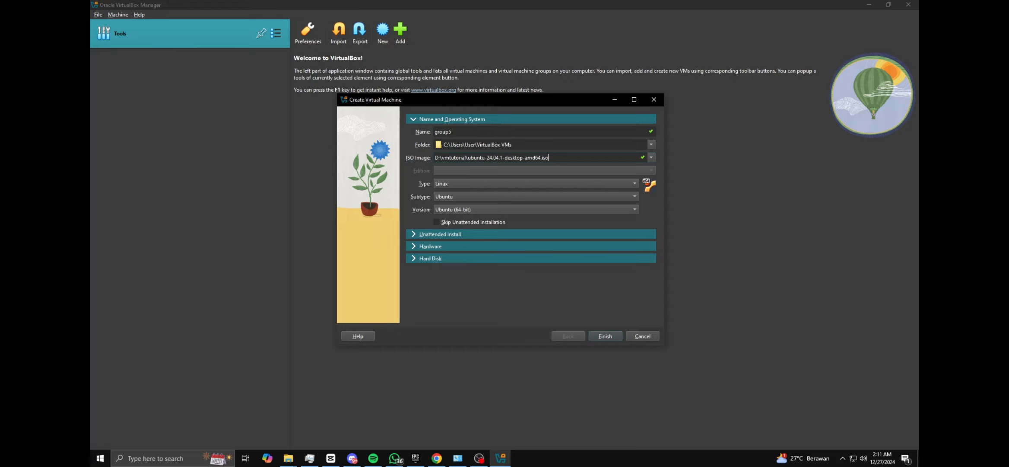
Enable Guest Additions for the unattended install, using D:\vmtutorial\ubuntu-24.04.1-desktop-amd64.iso as the Guest Additions ISO
{"action": "left_click", "coordinate": [440, 234]}
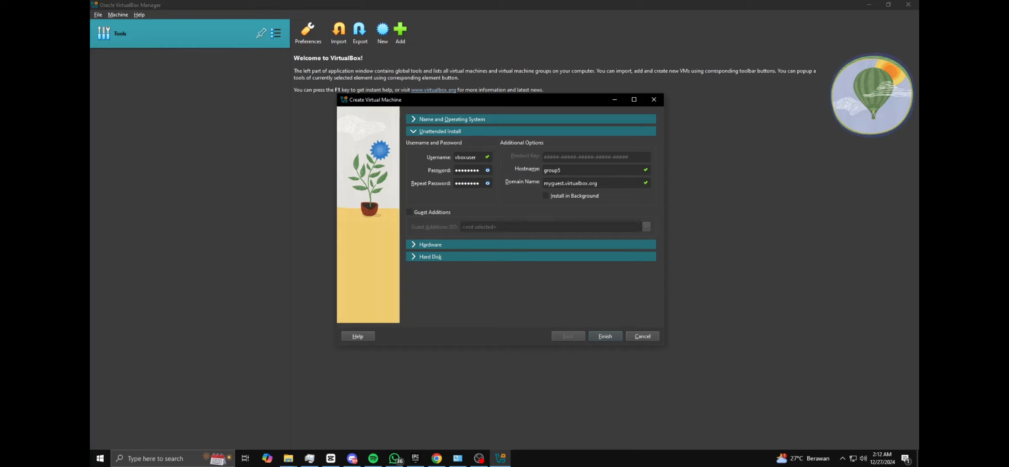
{"action": "left_click", "coordinate": [410, 212]}
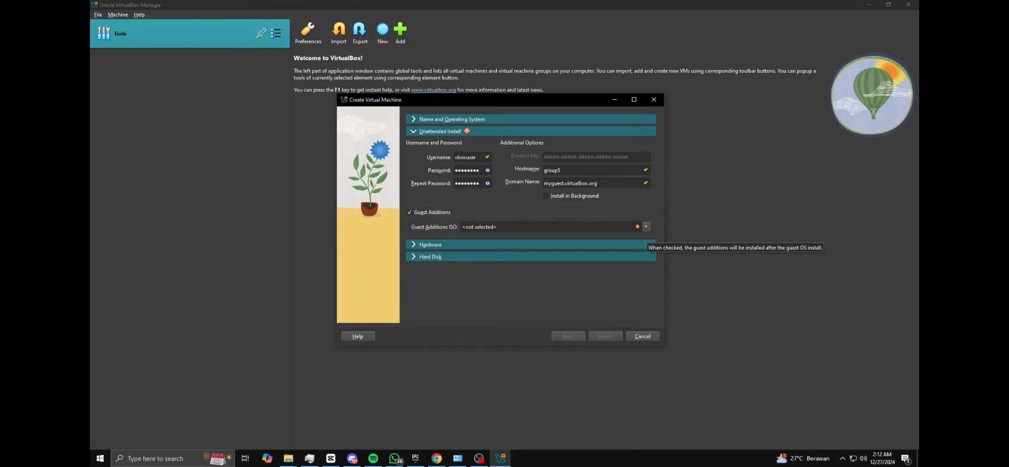
{"action": "left_click", "coordinate": [646, 226]}
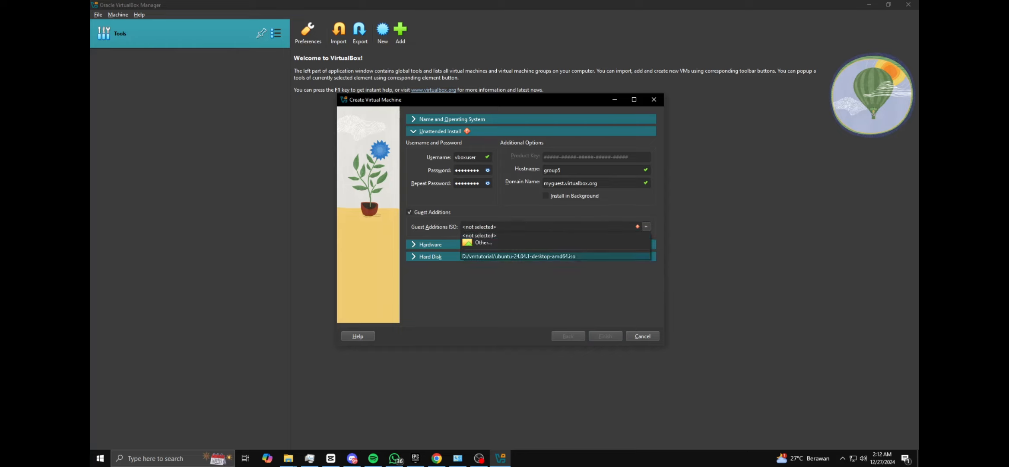
{"action": "left_click", "coordinate": [555, 256]}
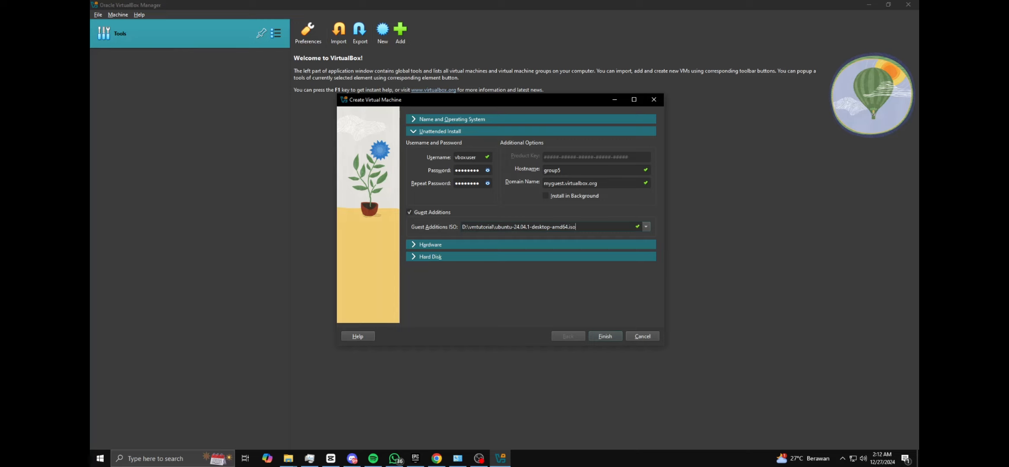
Raise the virtual machine's base memory to about 14701 MB in the hardware settings
{"action": "left_click", "coordinate": [430, 244]}
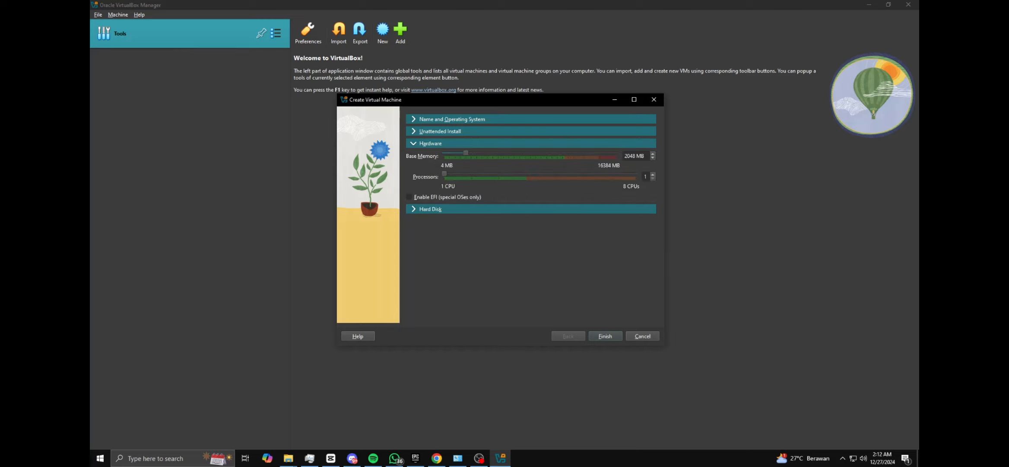
{"action": "left_click_drag", "start_coordinate": [465, 152], "coordinate": [495, 152]}
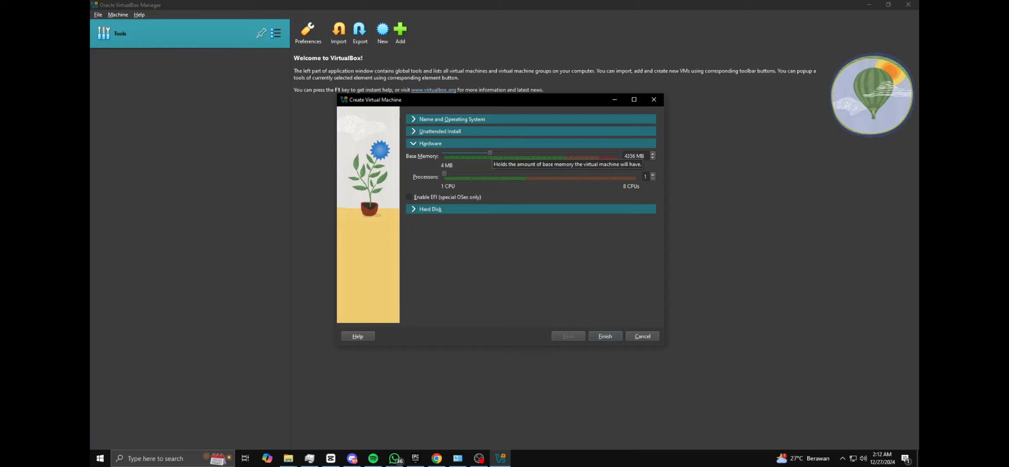
{"action": "left_click_drag", "start_coordinate": [490, 152], "coordinate": [605, 153]}
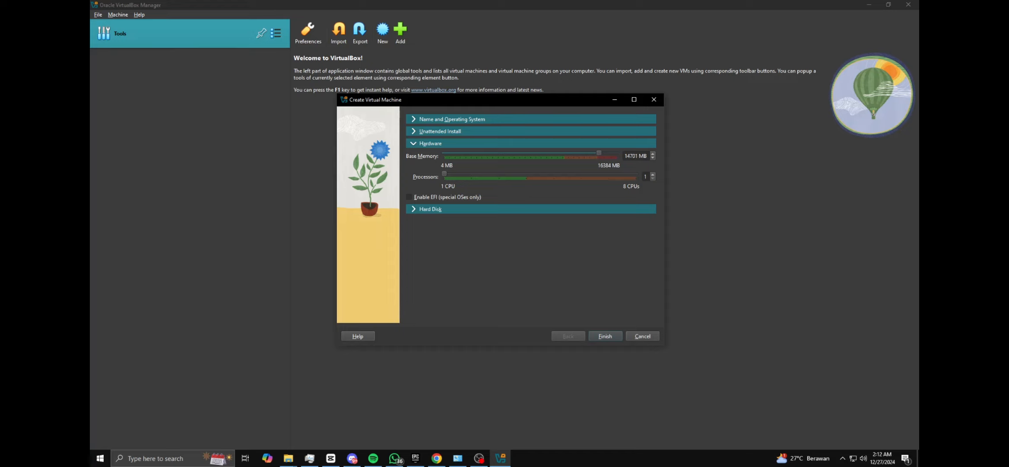
Lower the virtual machine's base memory to 4096 MB and assign it 4 processors
{"action": "left_click_drag", "start_coordinate": [596, 153], "coordinate": [490, 153]}
{"action": "left_click_drag", "start_coordinate": [444, 173], "coordinate": [526, 174]}
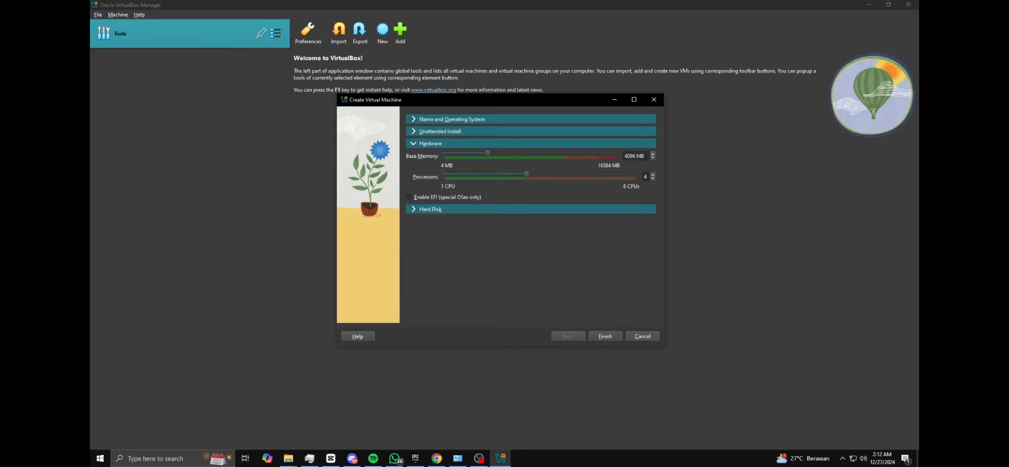
Create the virtual machine with a new 25 GB VDI virtual hard disk that is not pre-allocated
{"action": "left_click", "coordinate": [430, 209]}
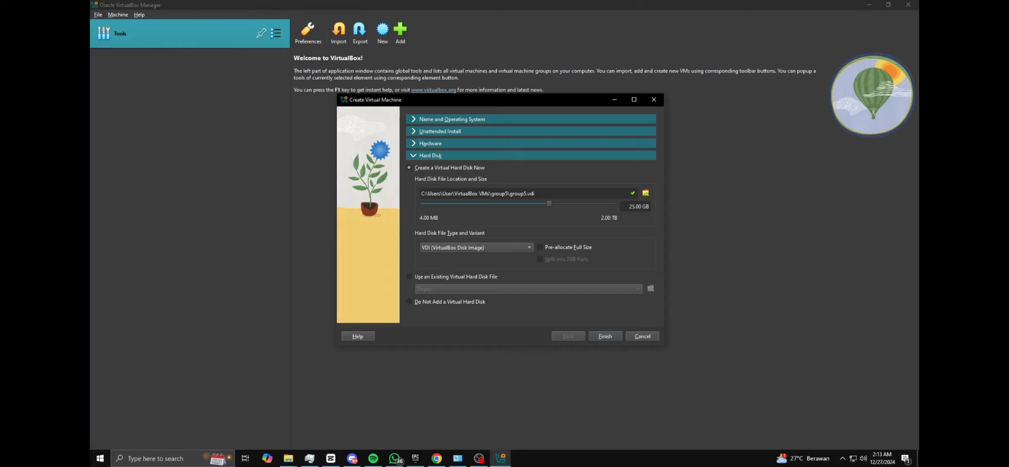
{"action": "left_click_drag", "start_coordinate": [549, 203], "coordinate": [545, 204]}
{"action": "scroll", "coordinate": [547, 204], "scroll_direction": "up", "scroll_amount": 1}
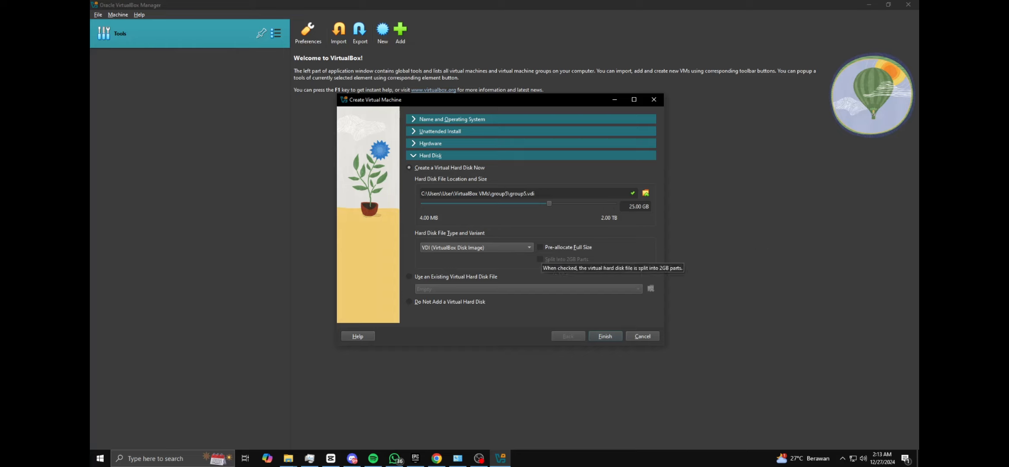
{"action": "left_click", "coordinate": [540, 247]}
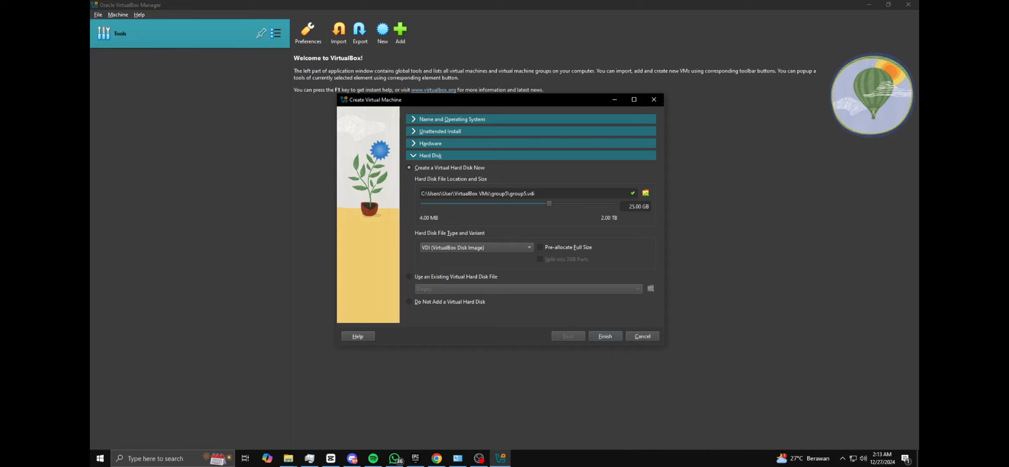
{"action": "key", "text": "Return"}
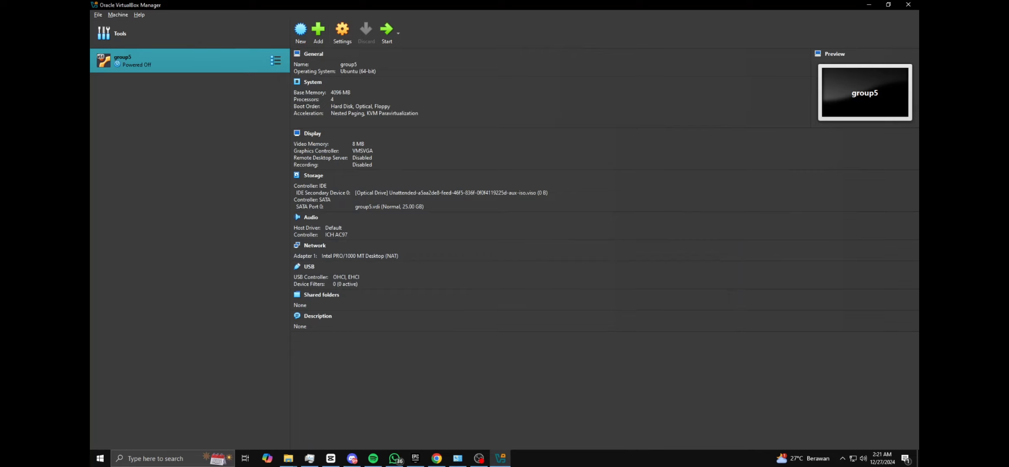
Set group5's display to the VBoxSVGA graphics controller with 128 MB of video memory and save the settings
{"action": "left_click", "coordinate": [342, 31]}
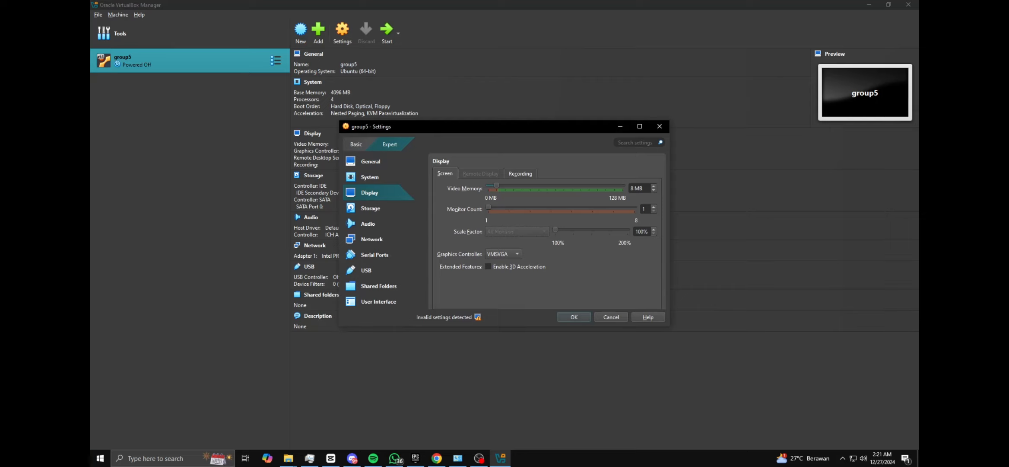
{"action": "left_click", "coordinate": [503, 254]}
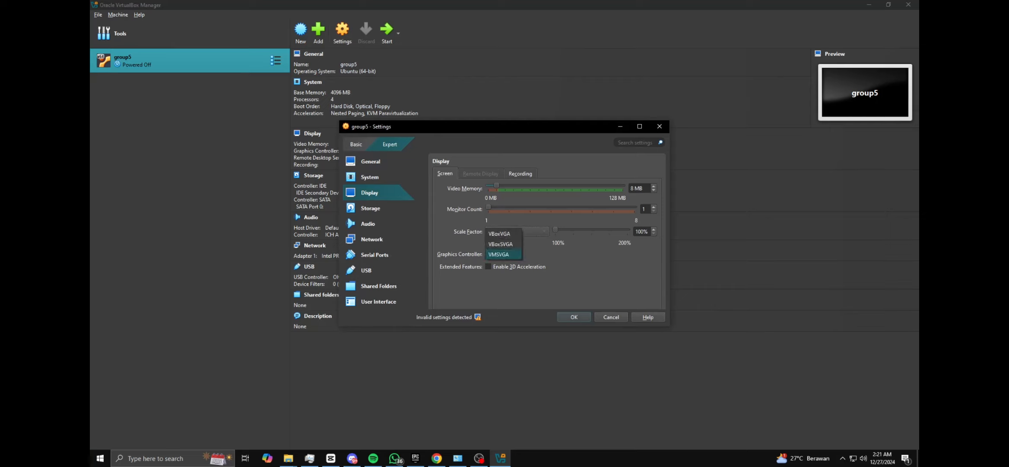
{"action": "left_click", "coordinate": [501, 244]}
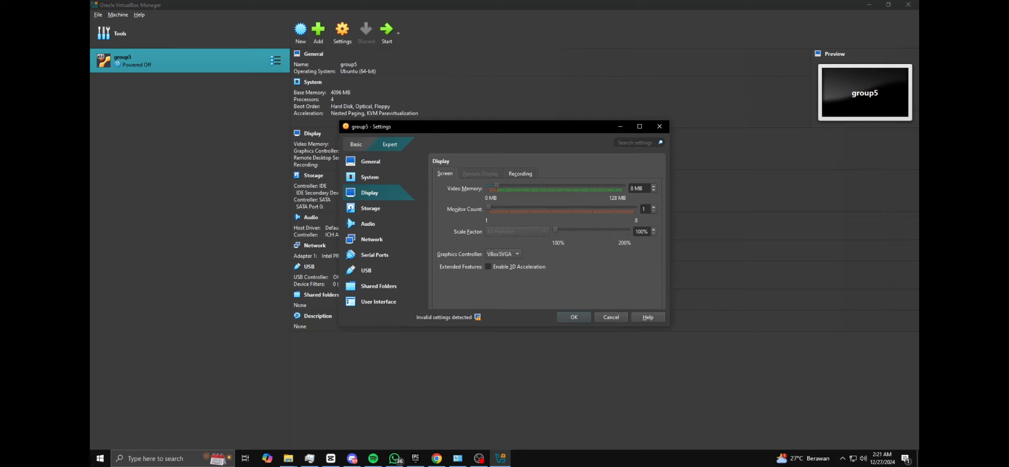
{"action": "left_click_drag", "start_coordinate": [496, 186], "coordinate": [614, 185]}
{"action": "left_click", "coordinate": [573, 317]}
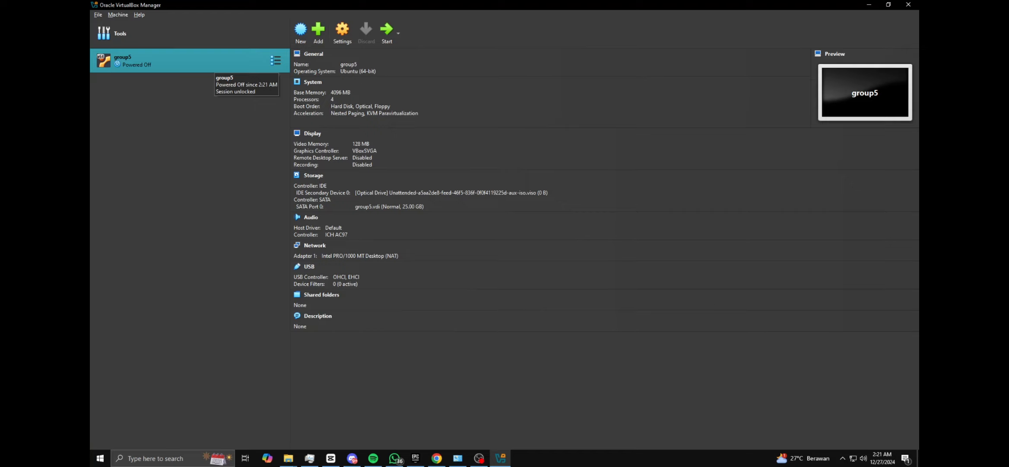
Start the group5 virtual machine and log in to Ubuntu as vboxuser by entering the account password
{"action": "double_click", "coordinate": [213, 64]}
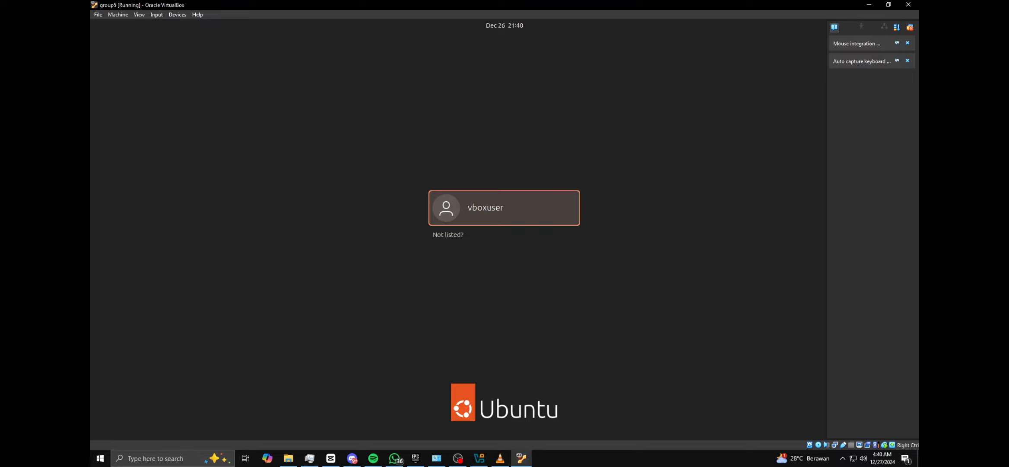
{"action": "key", "text": "Return"}
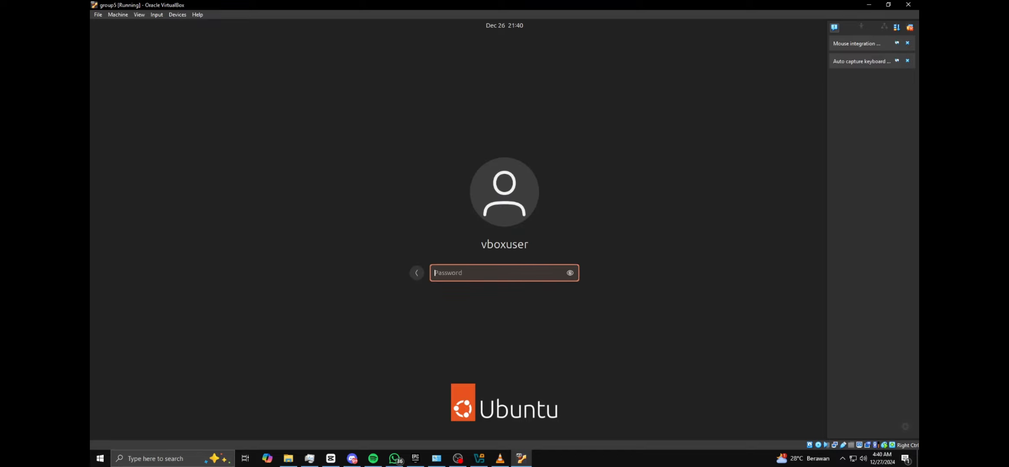
{"action": "type", "text": "********"}
{"action": "key", "text": "Return"}
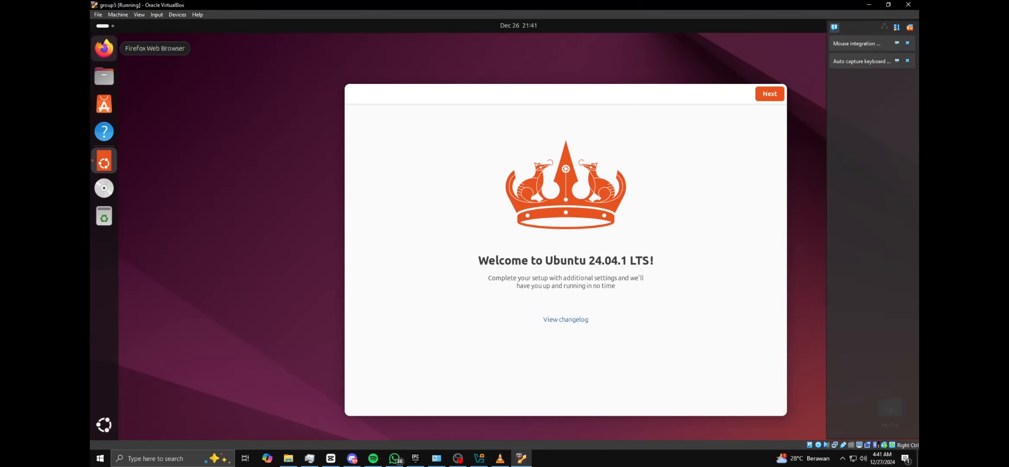
{"action": "left_click_drag", "start_coordinate": [201, 62], "coordinate": [255, 128]}
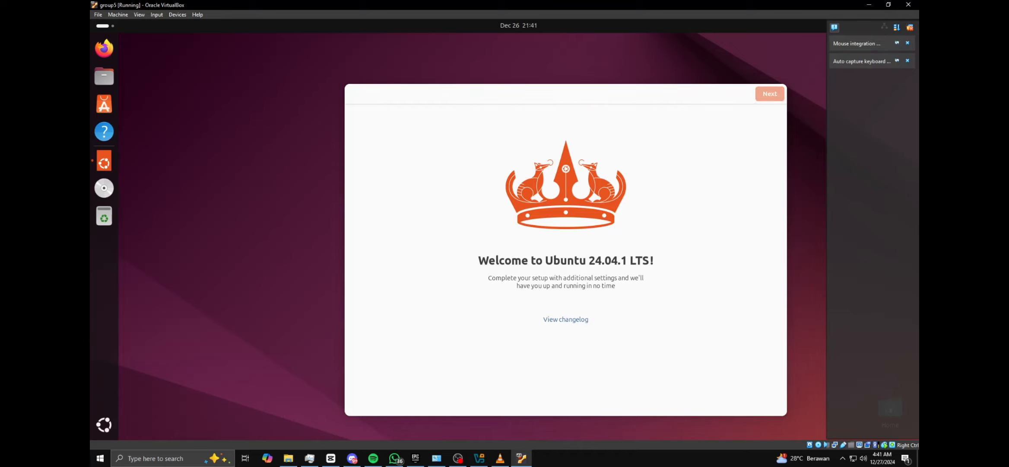
{"action": "right_click", "coordinate": [256, 127]}
{"action": "key", "text": "Escape"}
{"action": "left_click_drag", "start_coordinate": [192, 100], "coordinate": [248, 139]}
Switch the group5 virtual machine to full-screen mode and return it to windowed mode
{"action": "left_click", "coordinate": [98, 14]}
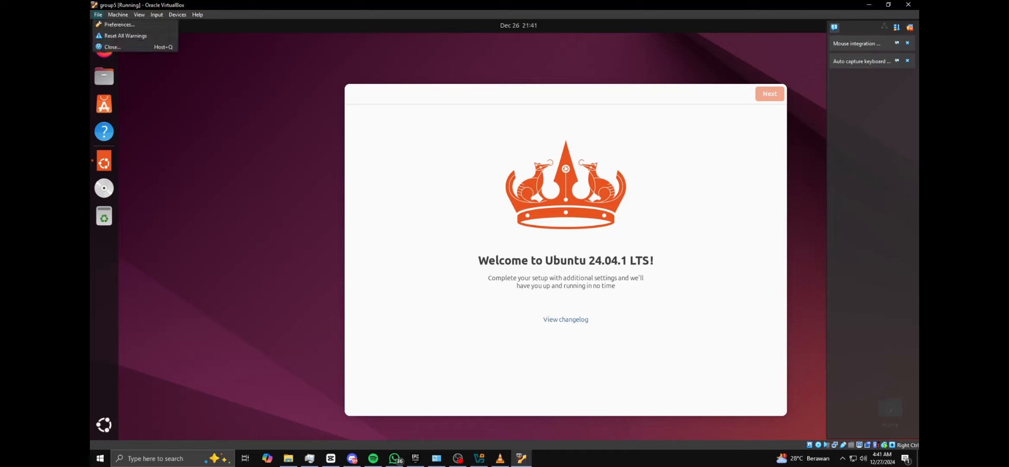
{"action": "mouse_move", "coordinate": [118, 15]}
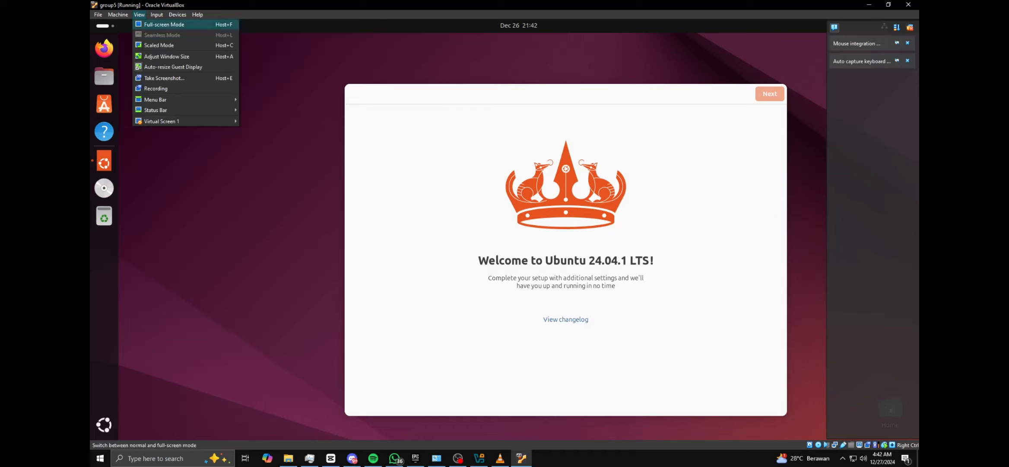
{"action": "left_click", "coordinate": [165, 24]}
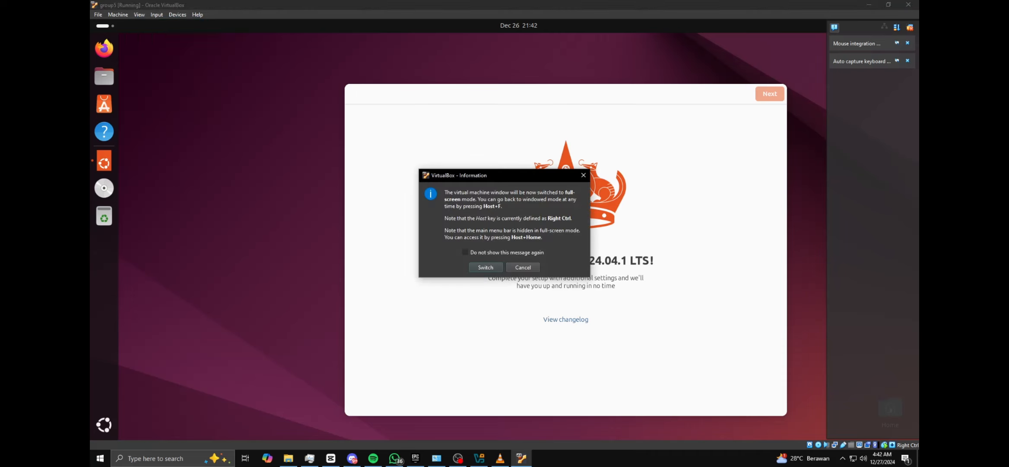
{"action": "key", "text": "Return"}
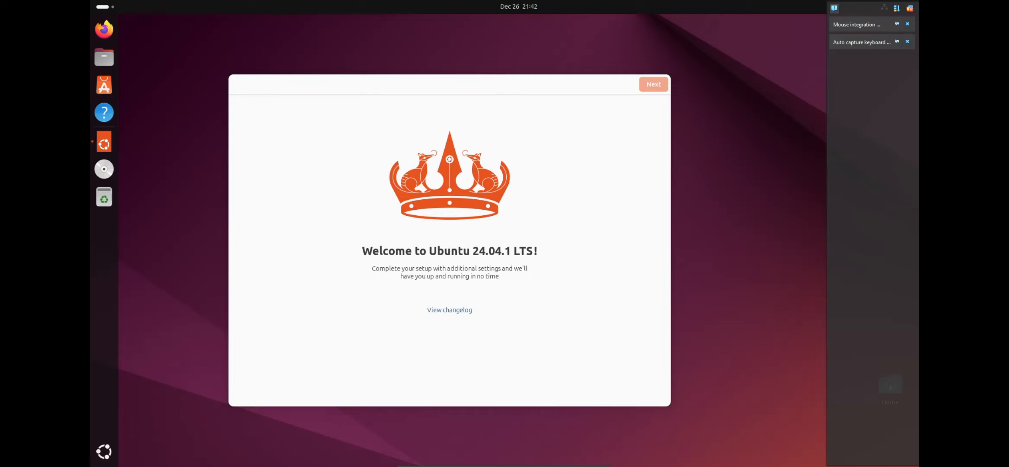
{"action": "mouse_move", "coordinate": [504, 466]}
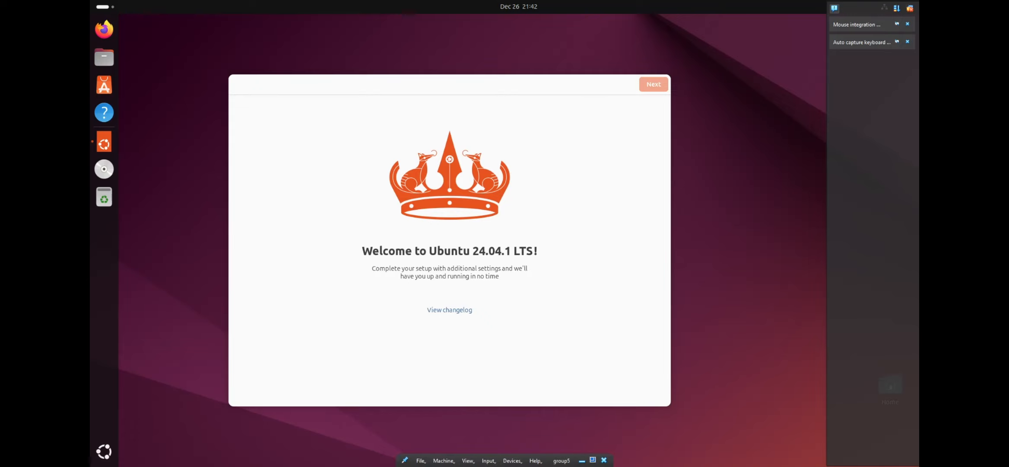
{"action": "left_click", "coordinate": [468, 460]}
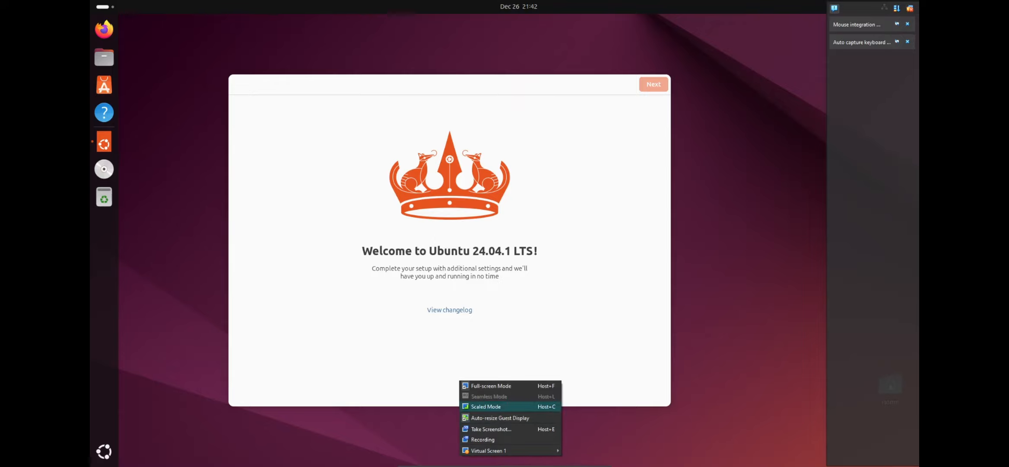
{"action": "left_click", "coordinate": [491, 385]}
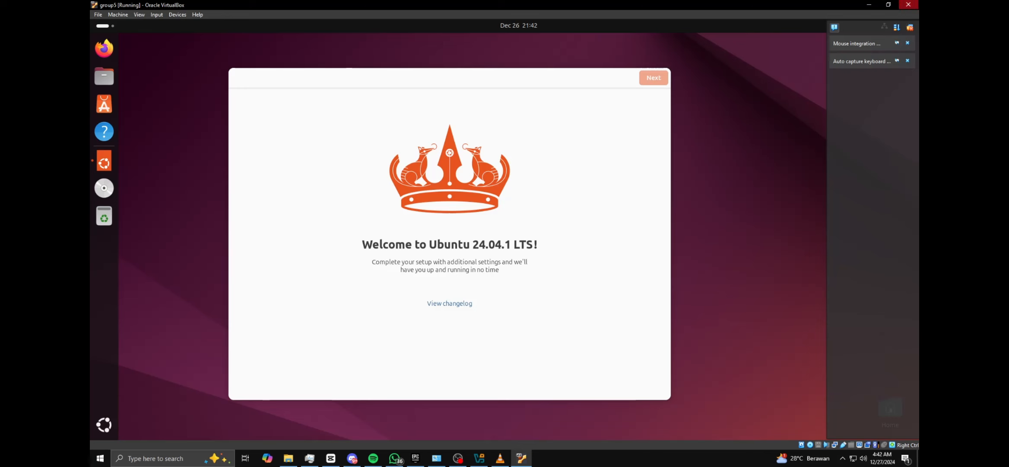
Close the group5 virtual machine by powering it off
{"action": "left_click", "coordinate": [909, 4]}
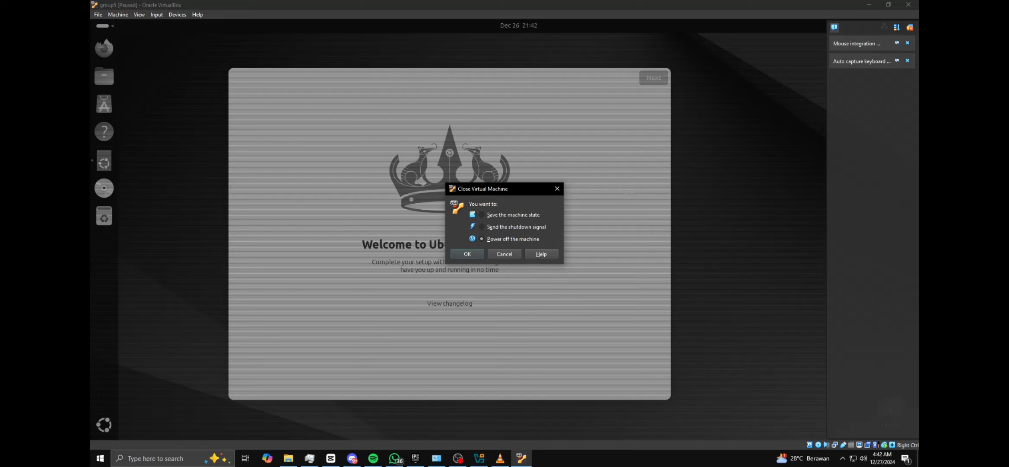
{"action": "key", "text": "Return"}
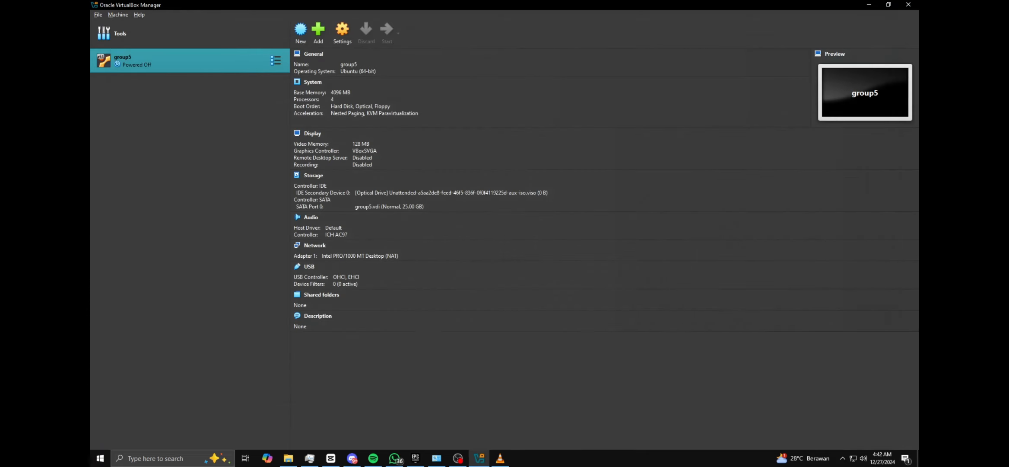